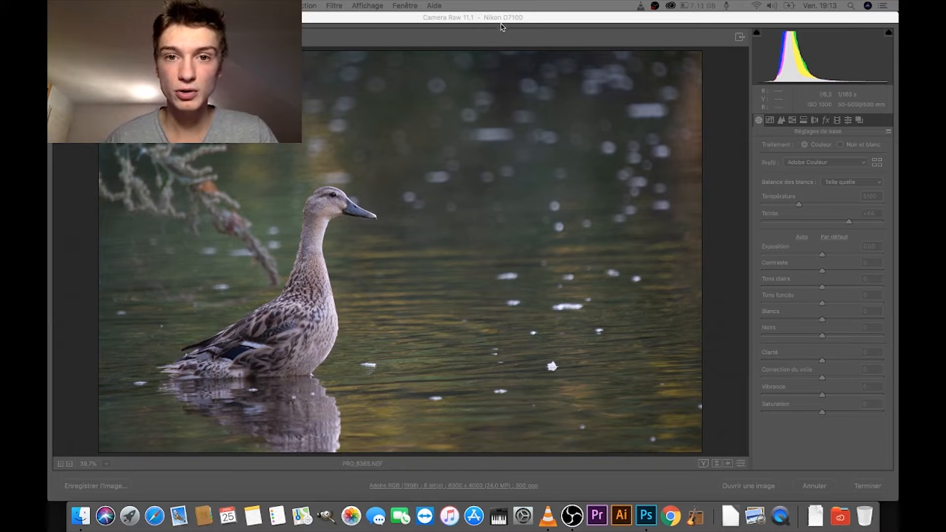
- Warm up the duck photo's white balance by setting the temperature to 7800
{"action": "left_click", "coordinate": [499, 23]}
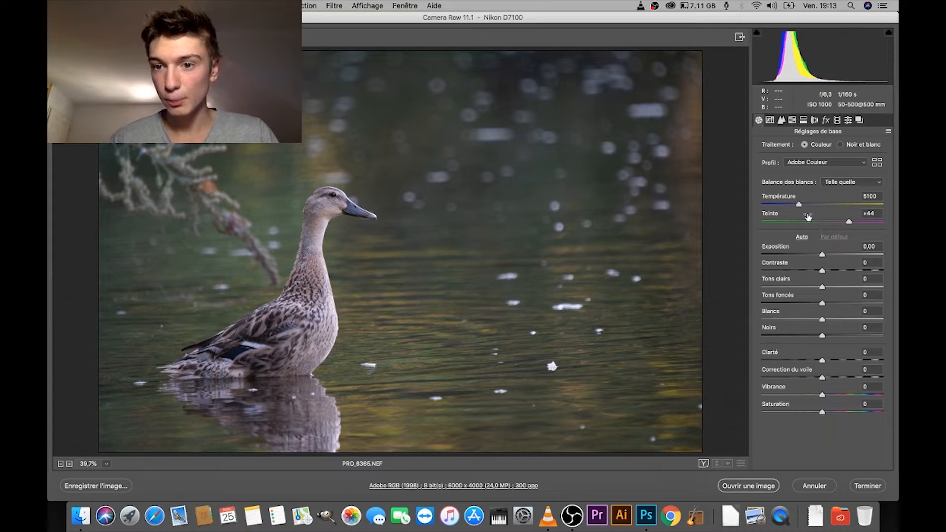
{"action": "left_click_drag", "start_coordinate": [800, 205], "coordinate": [847, 206]}
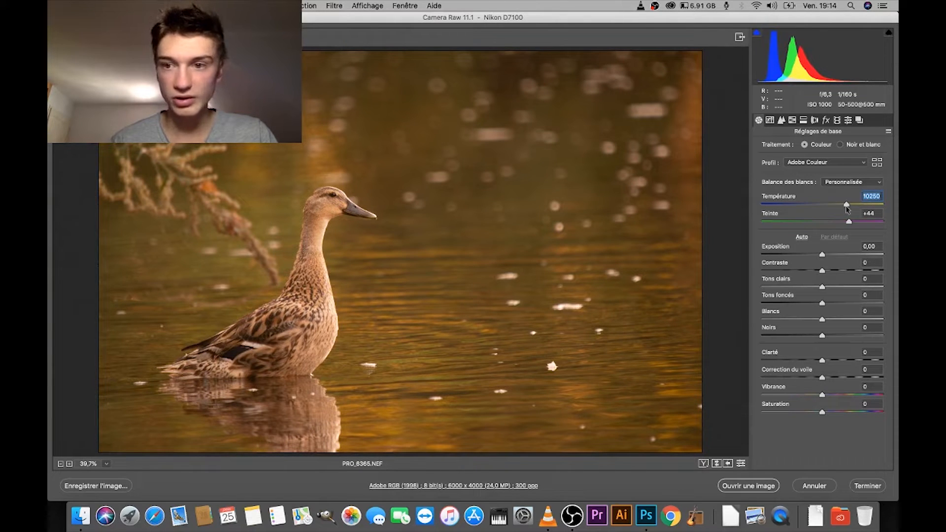
{"action": "left_click_drag", "start_coordinate": [846, 207], "coordinate": [843, 209]}
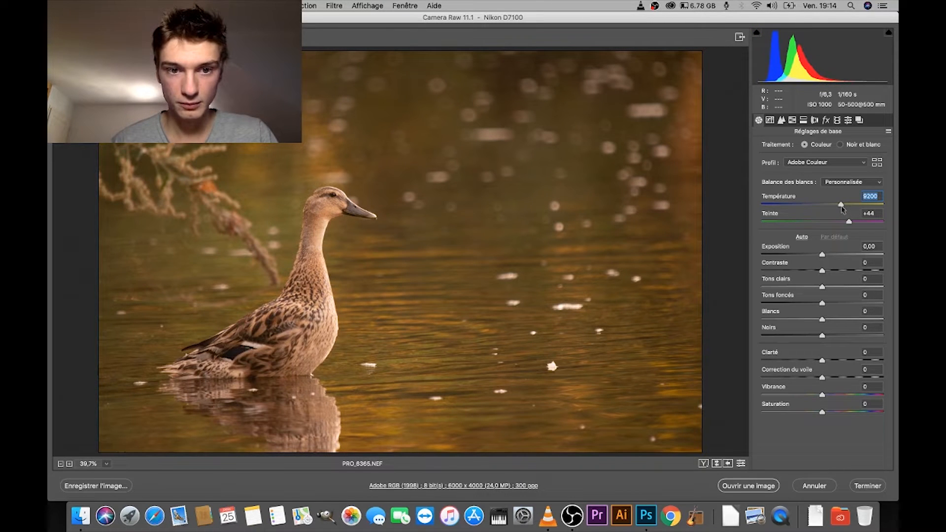
{"action": "left_click_drag", "start_coordinate": [843, 209], "coordinate": [839, 210]}
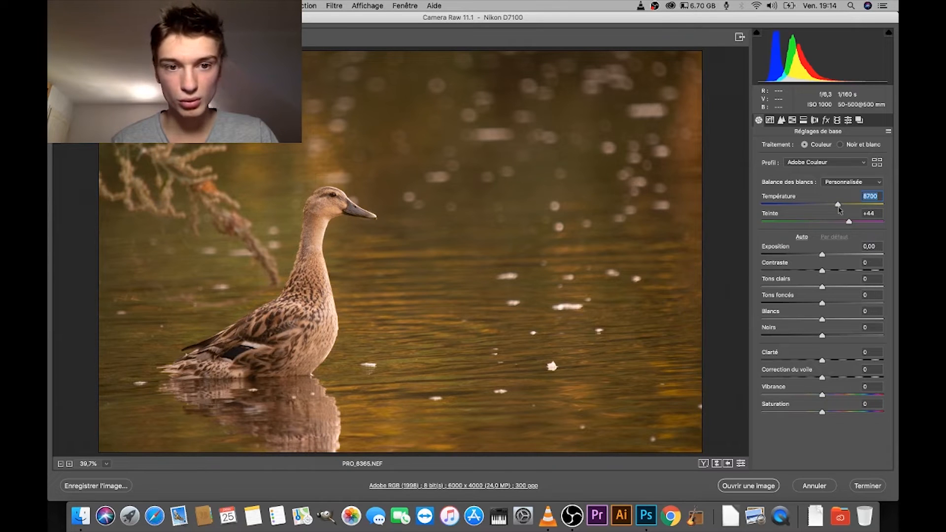
{"action": "key", "text": "Down"}
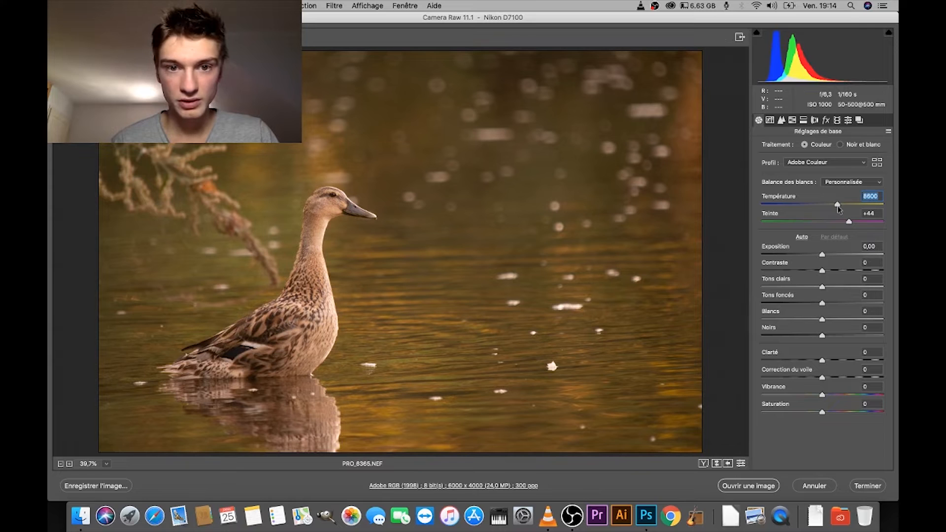
{"action": "left_click_drag", "start_coordinate": [838, 208], "coordinate": [834, 208]}
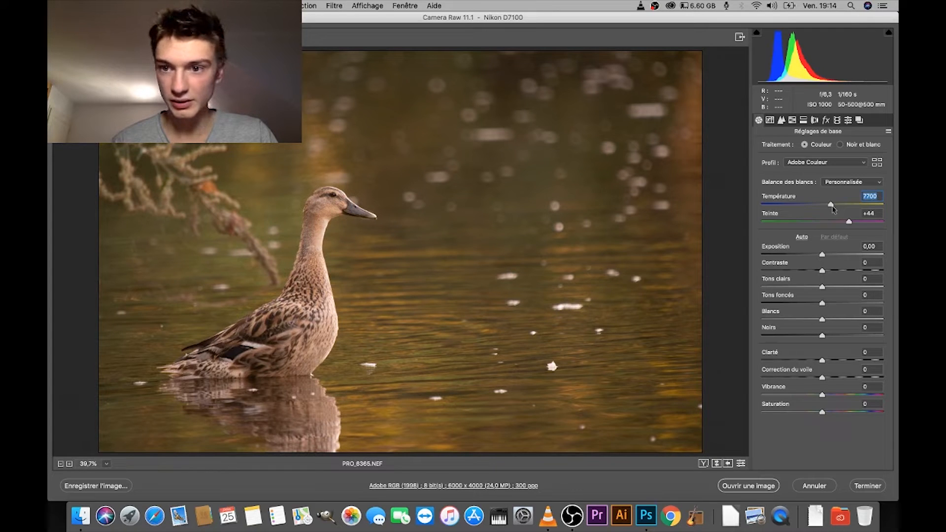
{"action": "left_click_drag", "start_coordinate": [833, 209], "coordinate": [834, 209]}
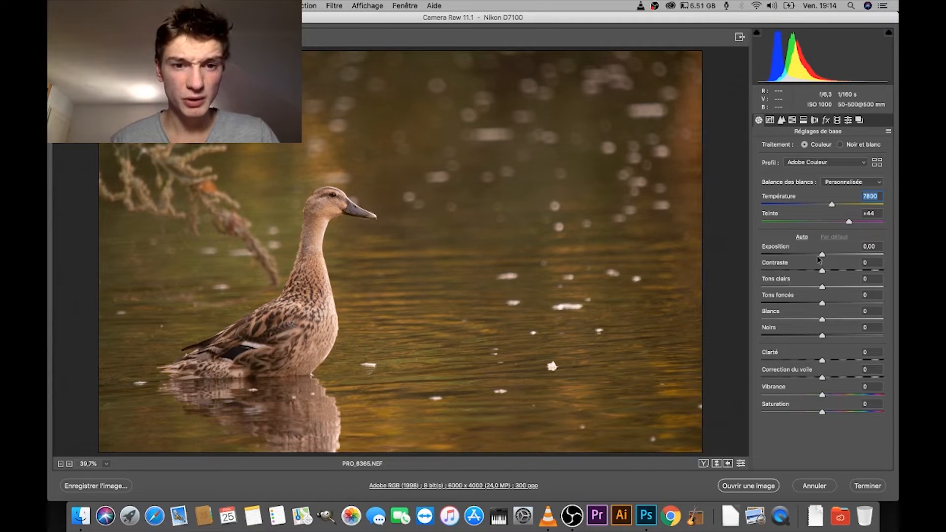
- Set the photo's contrast to +22 in the basic adjustments
{"action": "left_click", "coordinate": [311, 304]}
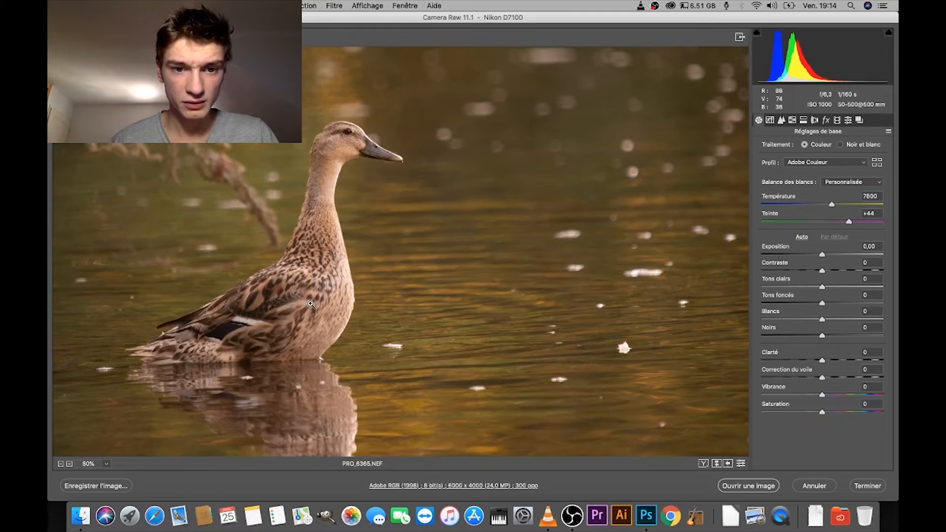
{"action": "left_click", "coordinate": [327, 241]}
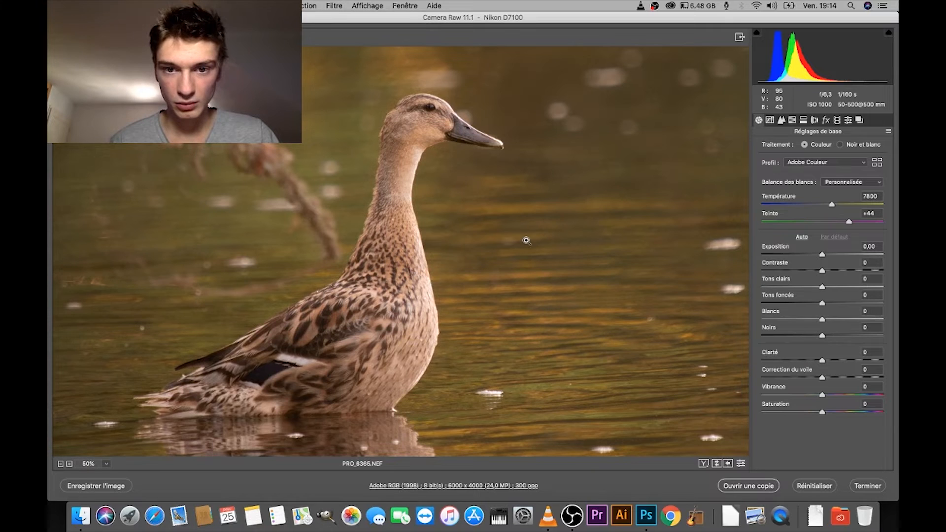
{"action": "left_click", "coordinate": [526, 242], "text": "alt"}
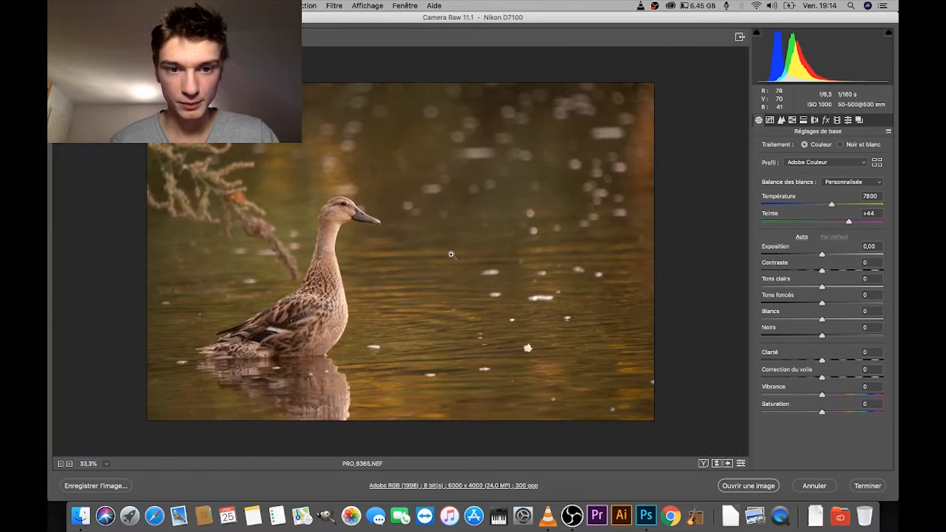
{"action": "left_click", "coordinate": [449, 255]}
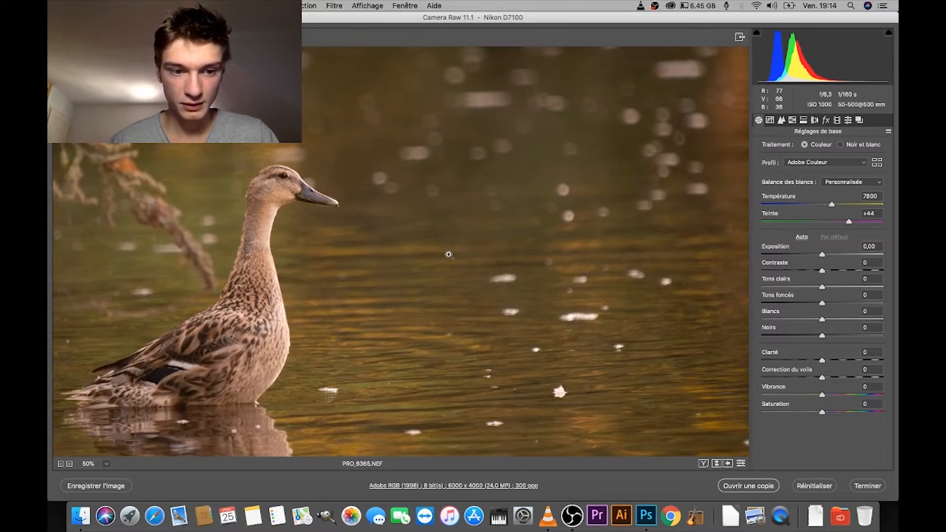
{"action": "left_click", "coordinate": [449, 254], "text": "alt"}
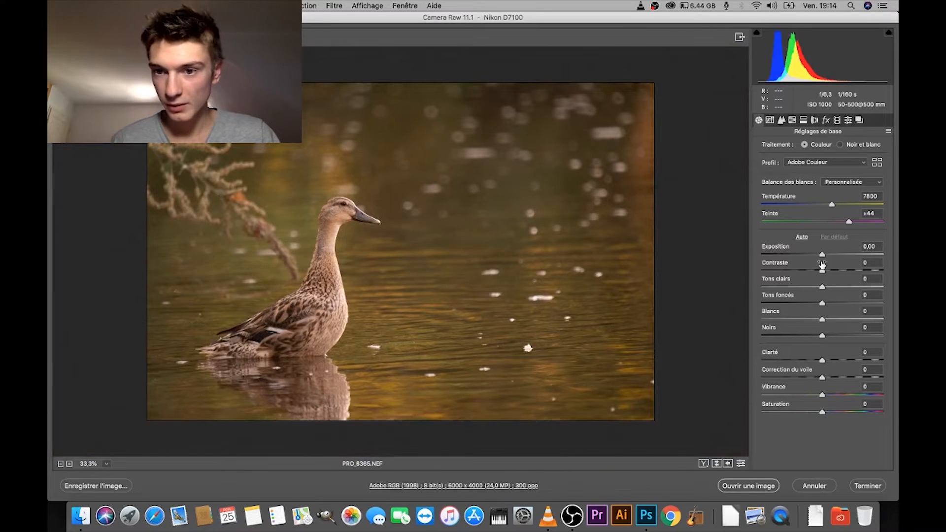
{"action": "left_click_drag", "start_coordinate": [823, 273], "coordinate": [837, 272]}
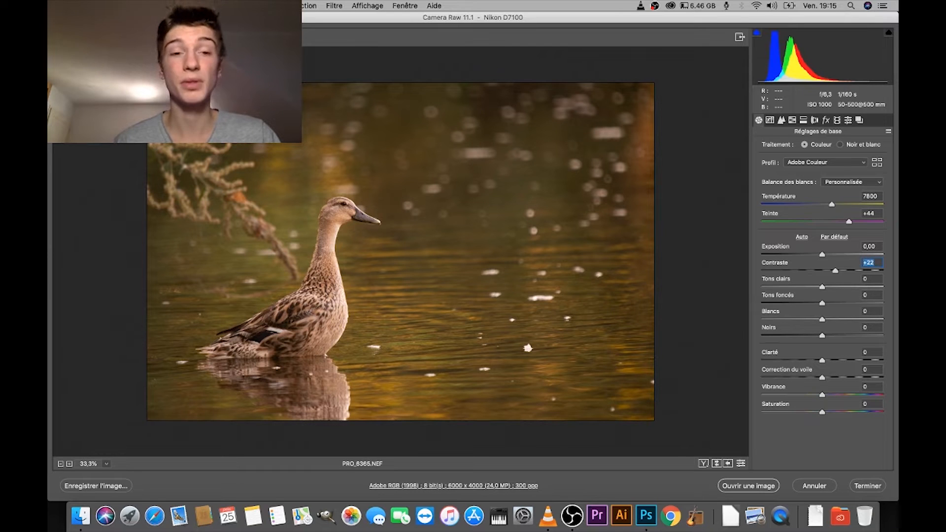
- Add two graduated filters, one from the photo's bottom-right corner and one from its bottom-left corner, each running inward toward the centre
{"action": "key", "text": "g"}
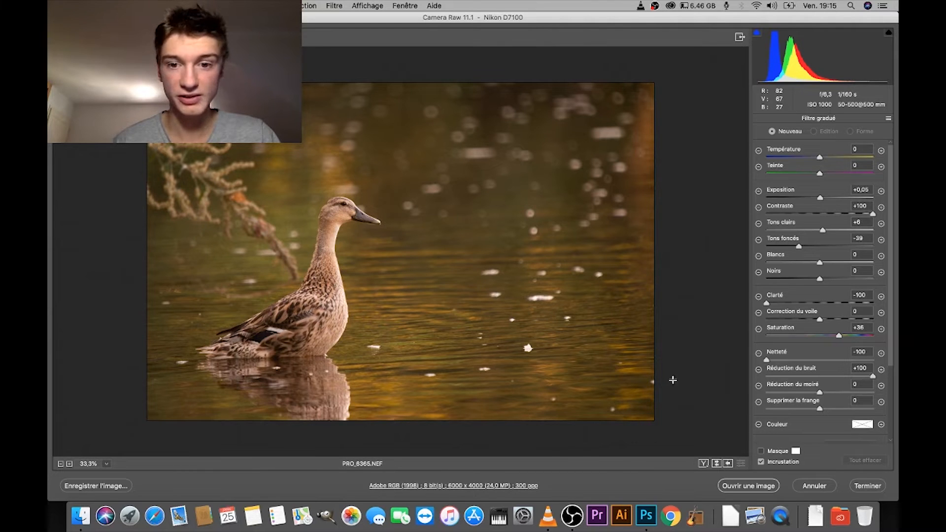
{"action": "left_click_drag", "start_coordinate": [654, 420], "coordinate": [507, 336]}
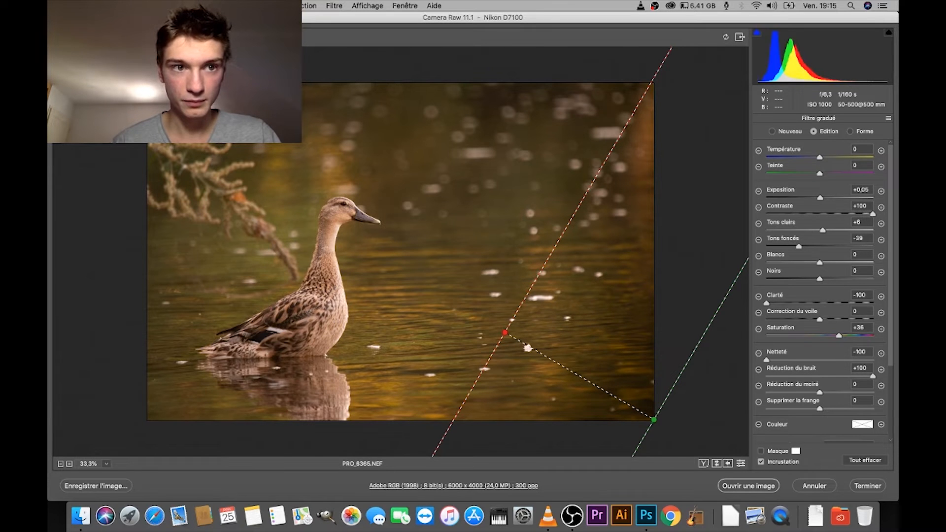
{"action": "key", "text": "g"}
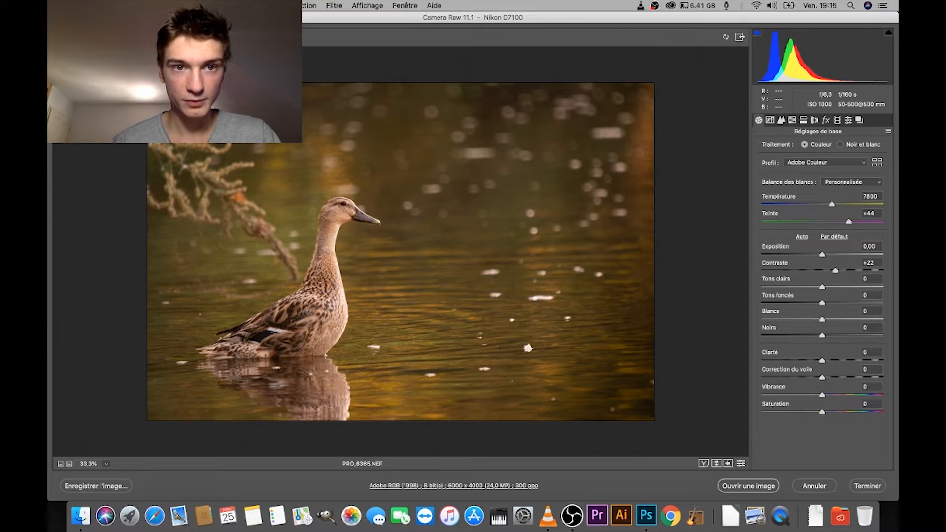
{"action": "key", "text": "g"}
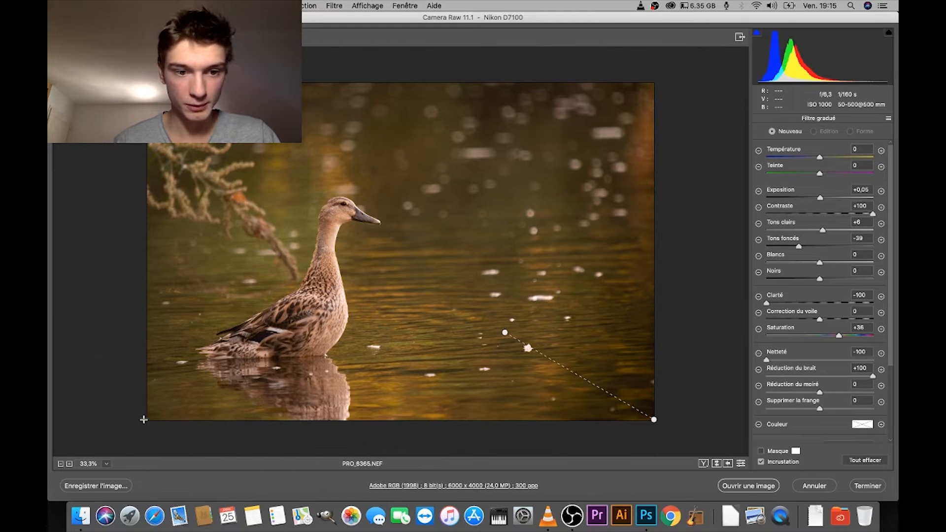
{"action": "left_click_drag", "start_coordinate": [148, 420], "coordinate": [299, 298]}
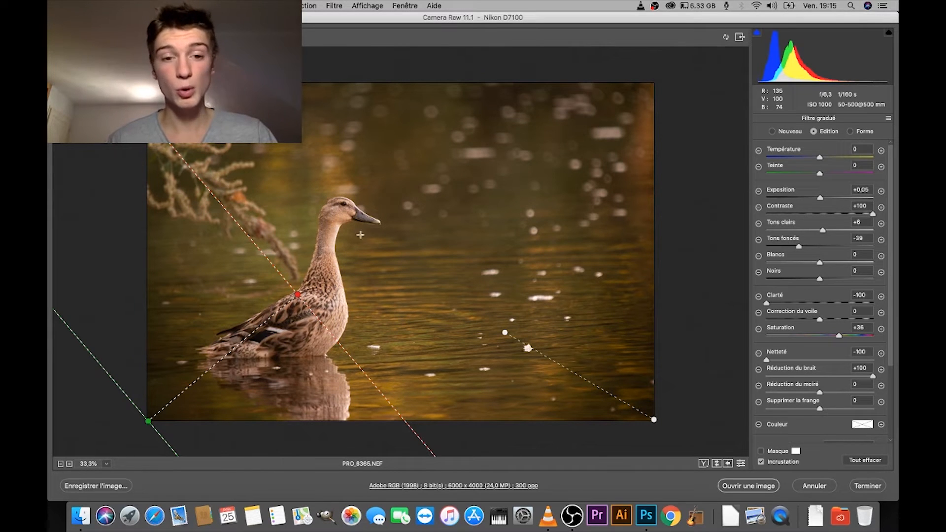
{"action": "key", "text": "z"}
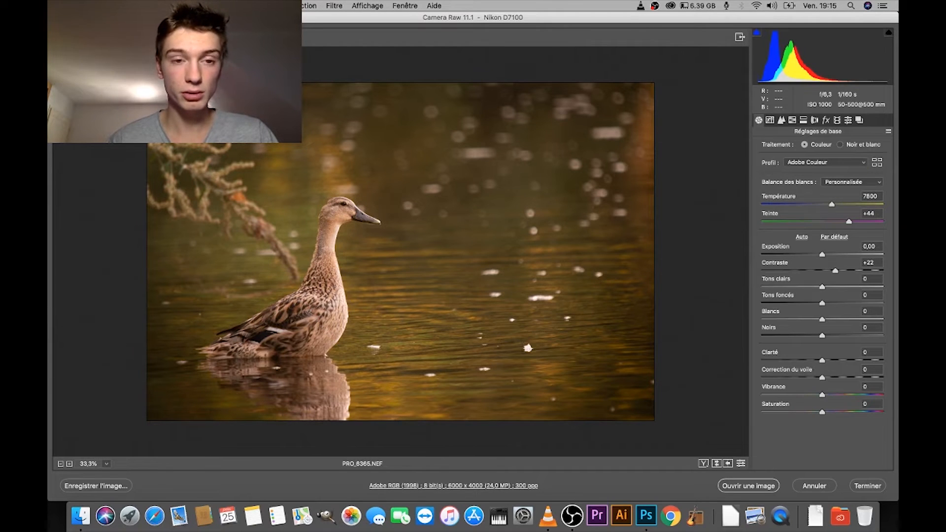
- Add graduated filters from the photo's top-left and top-right corners inward, then return to the basic adjustments
{"action": "key", "text": "g"}
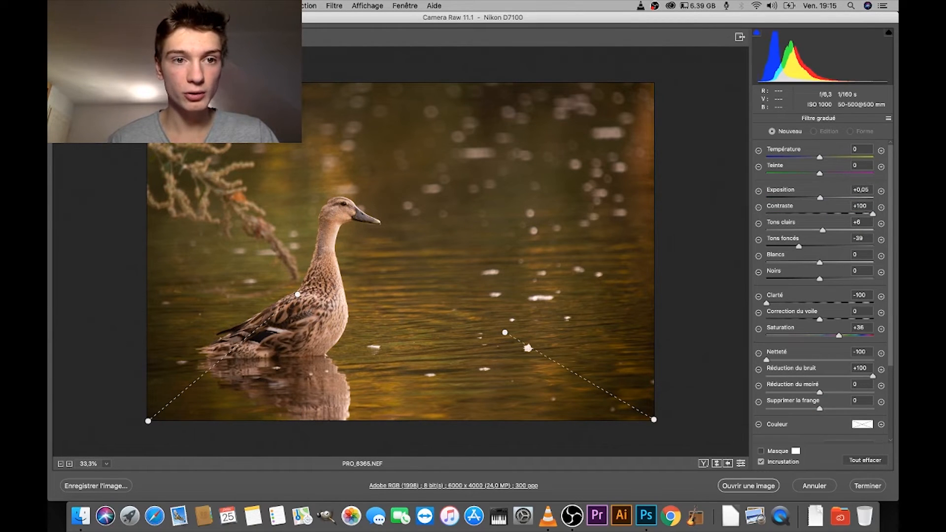
{"action": "left_click_drag", "start_coordinate": [148, 84], "coordinate": [291, 192]}
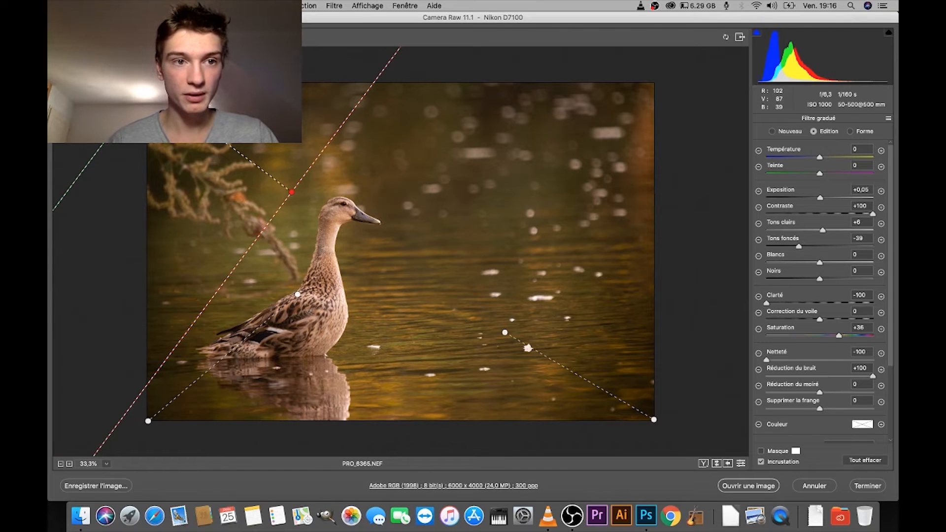
{"action": "key", "text": "h"}
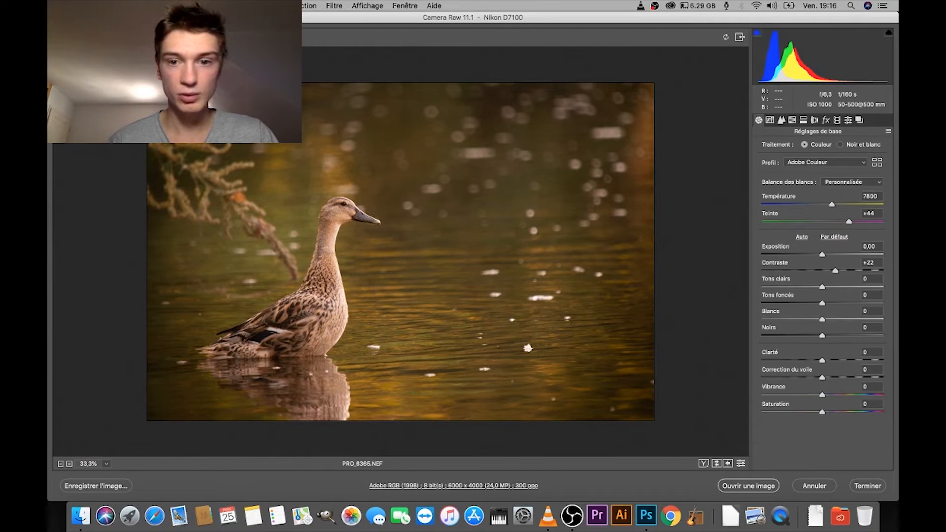
{"action": "key", "text": "g"}
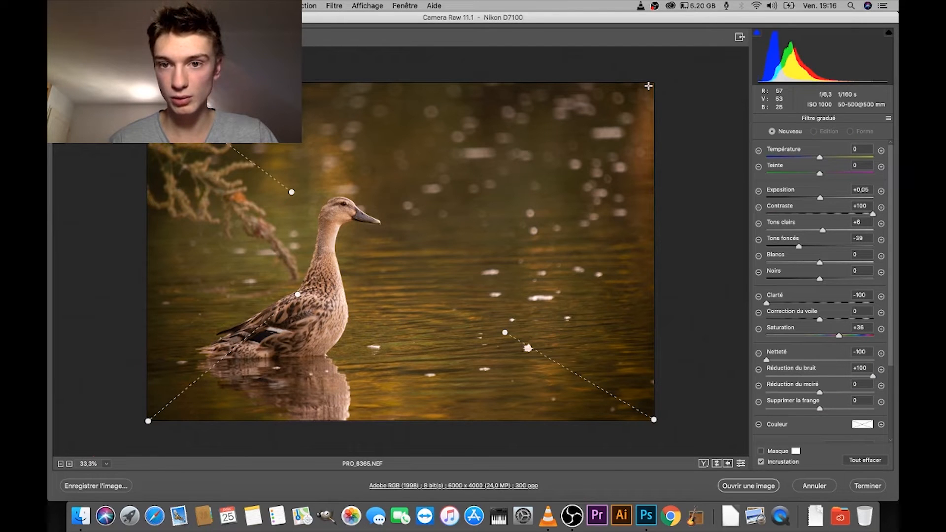
{"action": "left_click_drag", "start_coordinate": [651, 85], "coordinate": [572, 190]}
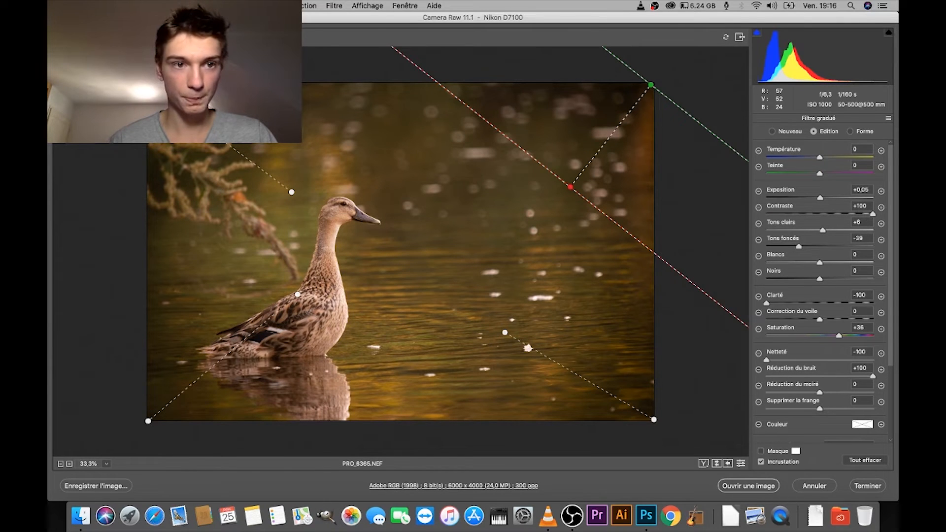
{"action": "left_click", "coordinate": [75, 37]}
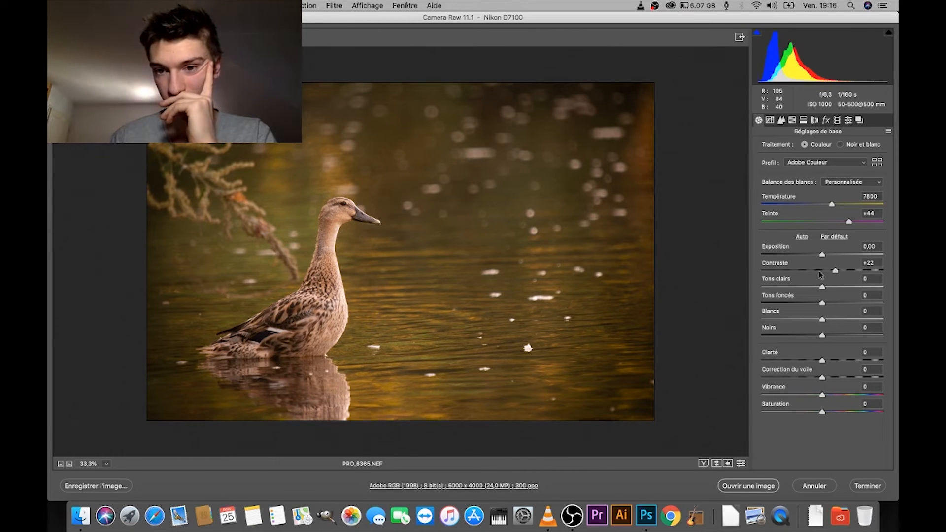
- Set the highlights to +26 and heal the white spots on the water beside the duck with spot removal
{"action": "left_click_drag", "start_coordinate": [822, 291], "coordinate": [839, 290]}
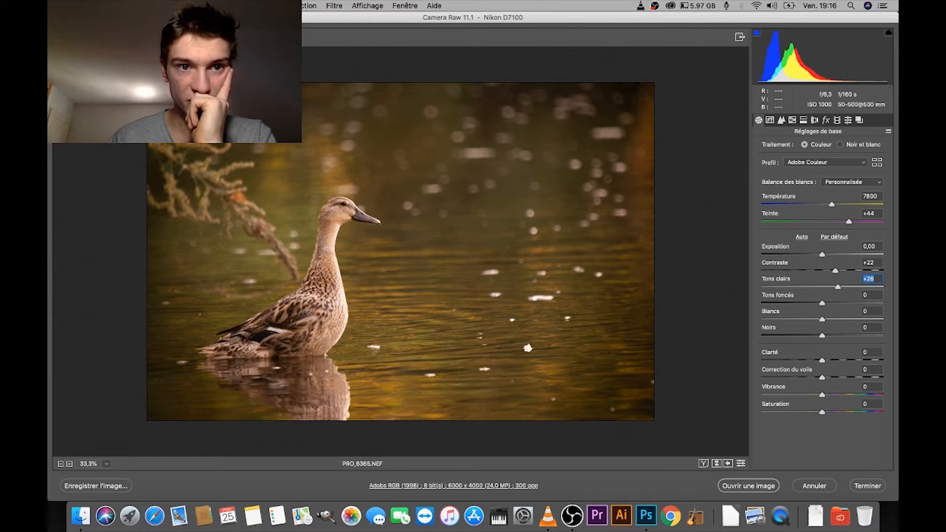
{"action": "key", "text": "b"}
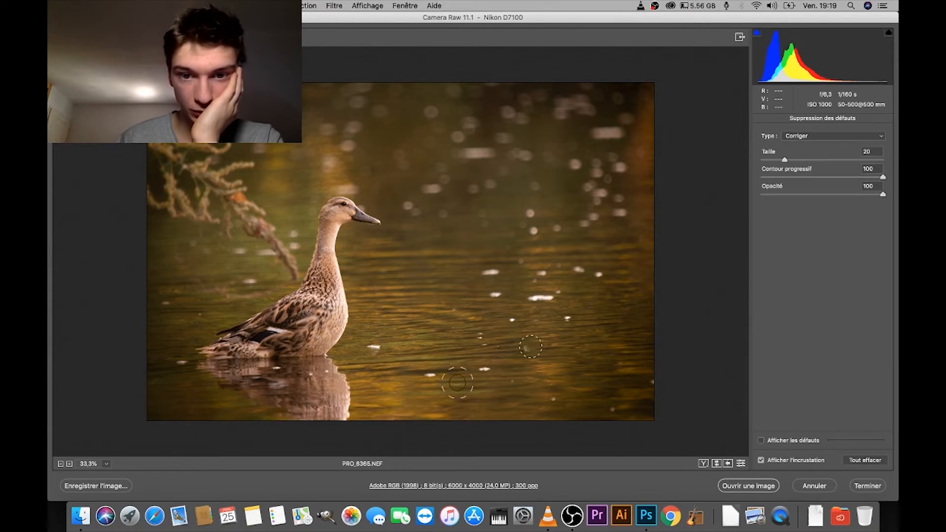
{"action": "left_click", "coordinate": [484, 369]}
{"action": "left_click", "coordinate": [375, 347]}
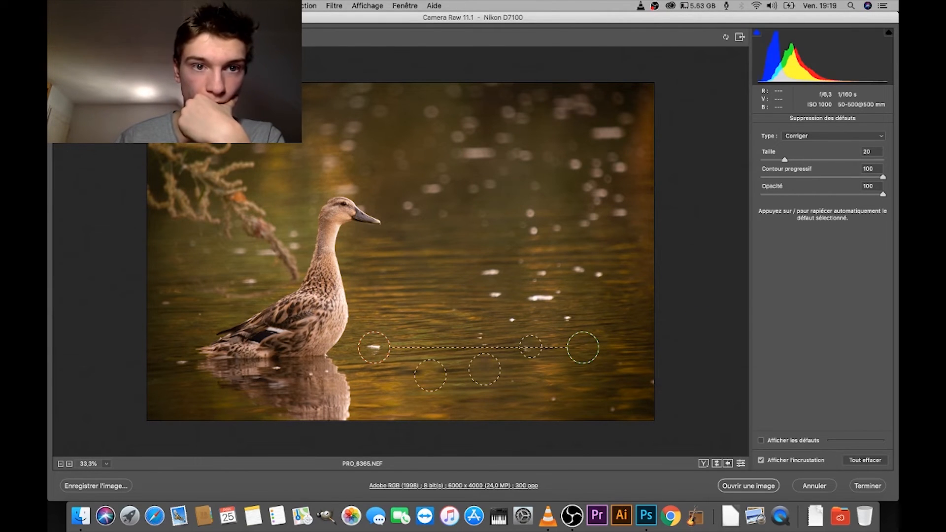
- Apply the adjustment brush, reduced to size 5 with exposure -1.35, to the light spot near the photo's upper edge
{"action": "key", "text": "k"}
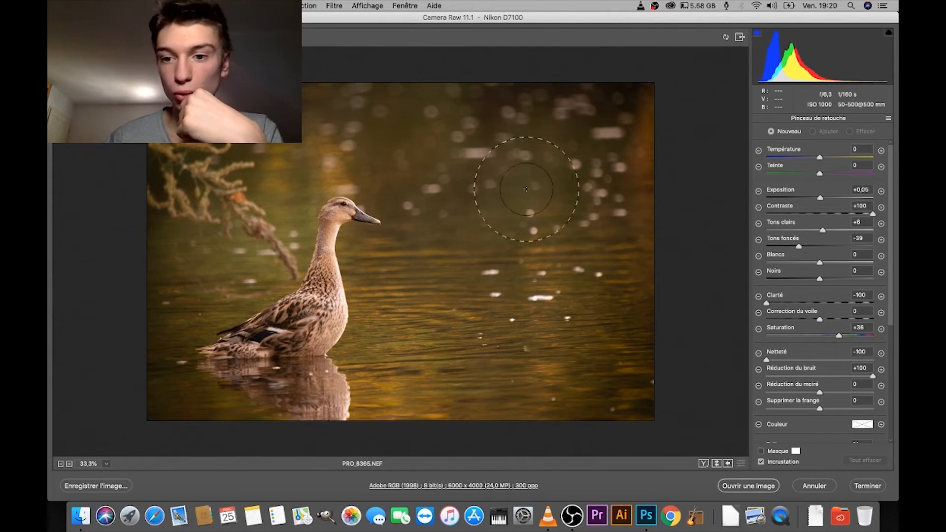
{"action": "scroll", "coordinate": [781, 371], "scroll_direction": "down", "scroll_amount": 3}
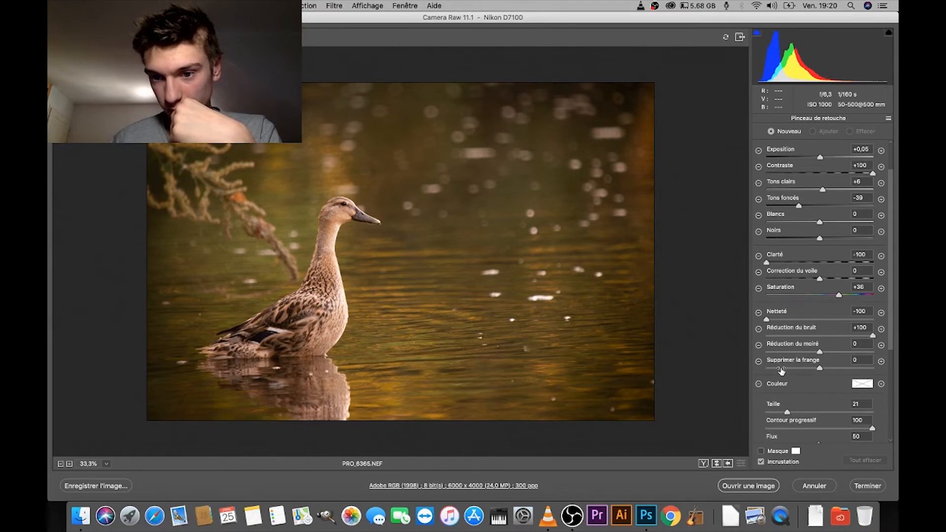
{"action": "left_click_drag", "start_coordinate": [783, 413], "coordinate": [773, 412]}
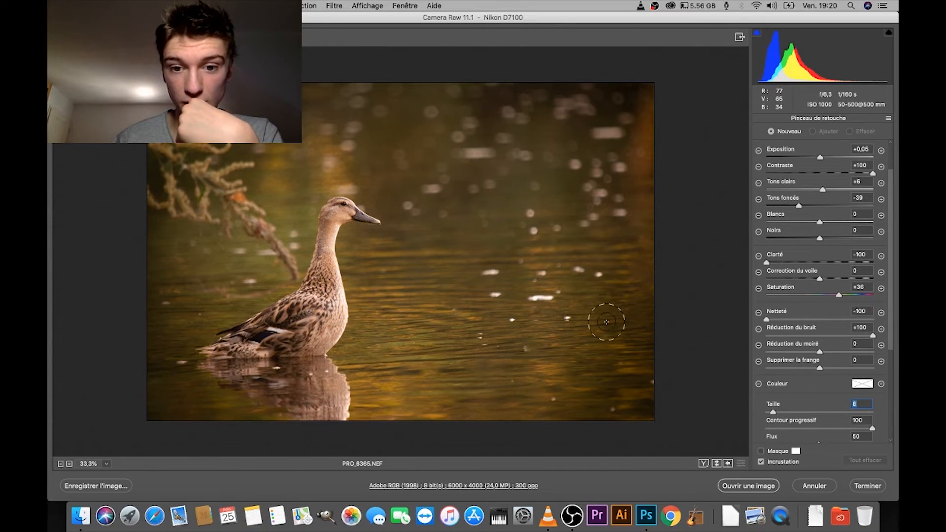
{"action": "left_click_drag", "start_coordinate": [820, 157], "coordinate": [802, 157]}
{"action": "key", "text": "Tab"}
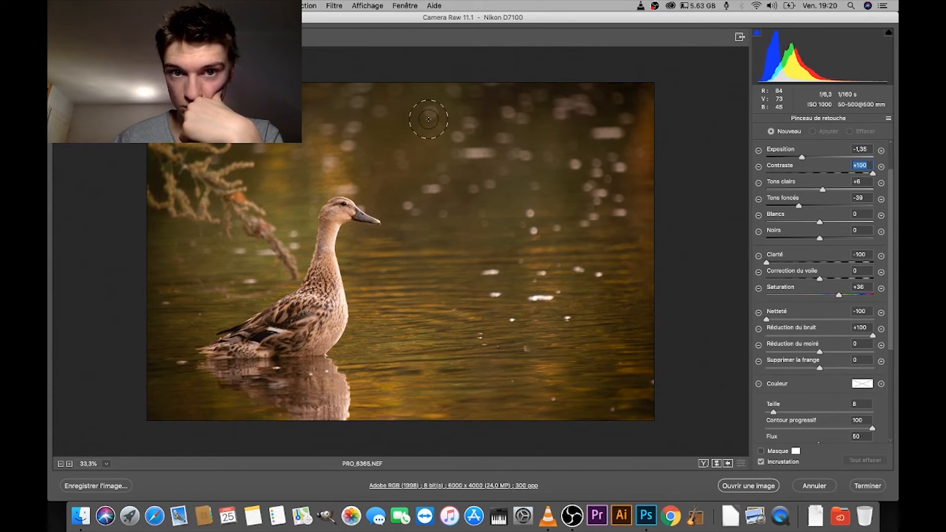
{"action": "key", "text": "bracketleft"}
{"action": "key", "text": "bracketleft"}
{"action": "key", "text": "bracketleft"}
{"action": "left_click", "coordinate": [438, 104]}
- Set the brush exposure to +2.30, brush over the background light spots, and show the before/after comparison side by side
{"action": "left_click_drag", "start_coordinate": [802, 158], "coordinate": [850, 158]}
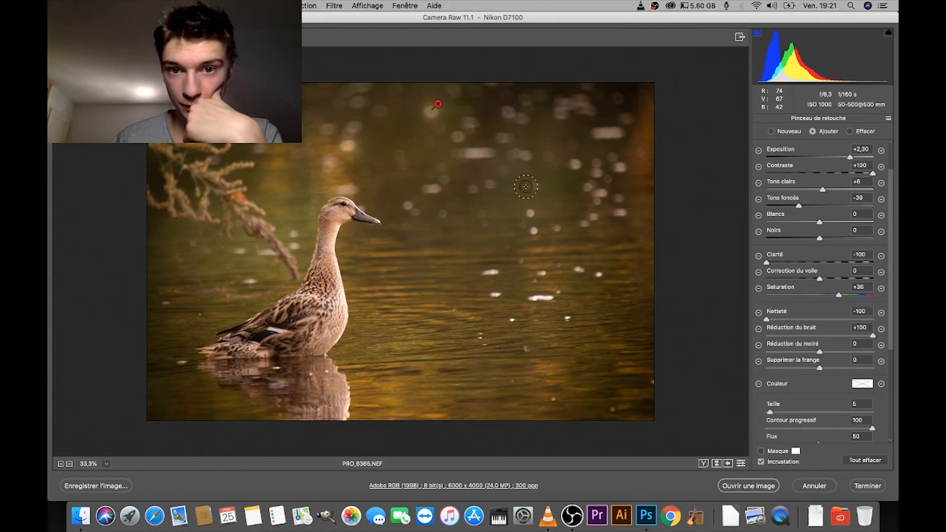
{"action": "left_click", "coordinate": [531, 213]}
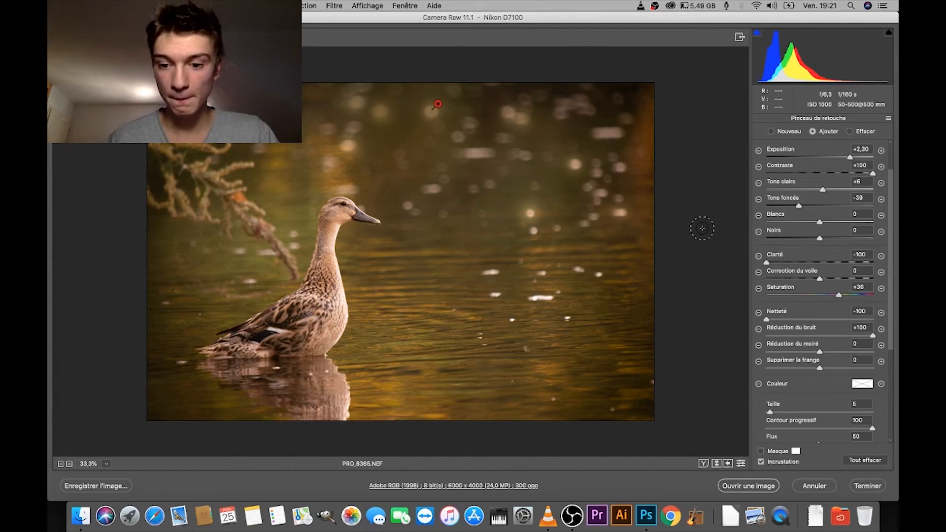
{"action": "key", "text": "q"}
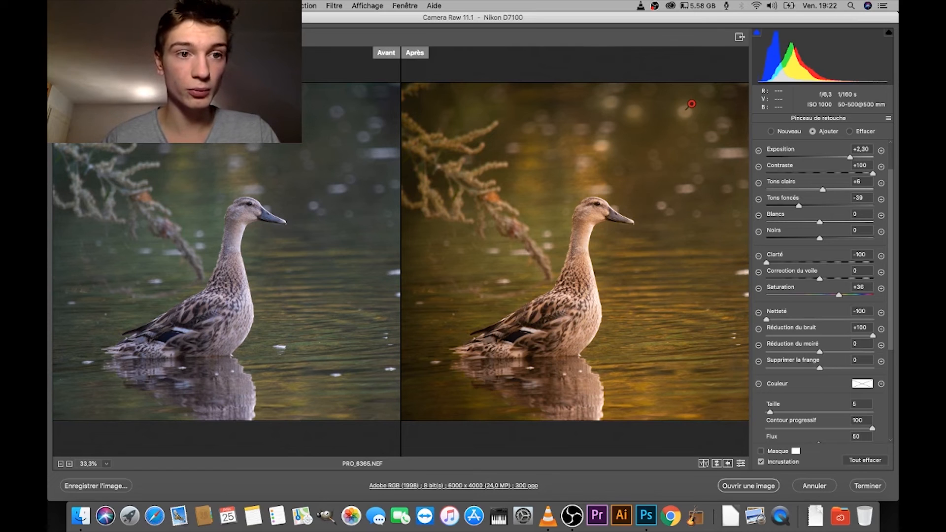
- Return to the basic adjustments and set the exposure to -0.40 and the vibrance to +9
{"action": "left_click", "coordinate": [64, 37]}
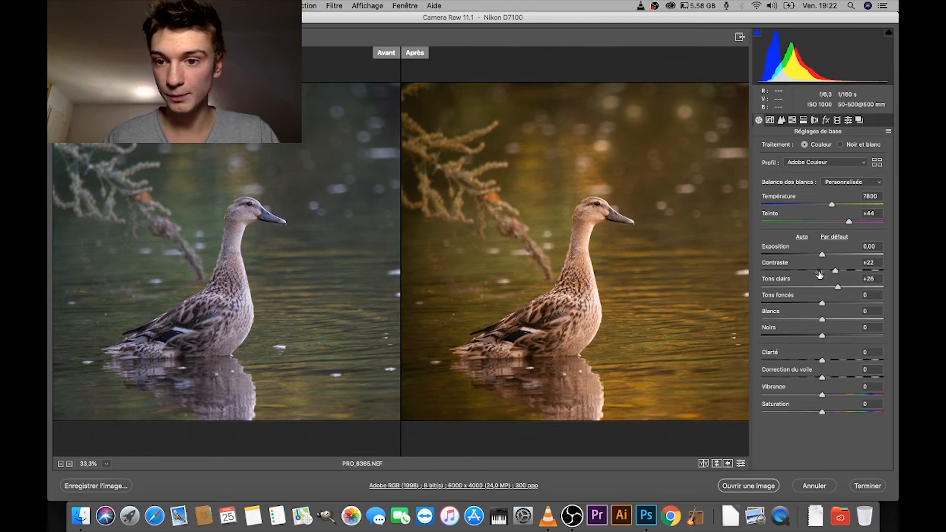
{"action": "left_click_drag", "start_coordinate": [822, 255], "coordinate": [818, 257]}
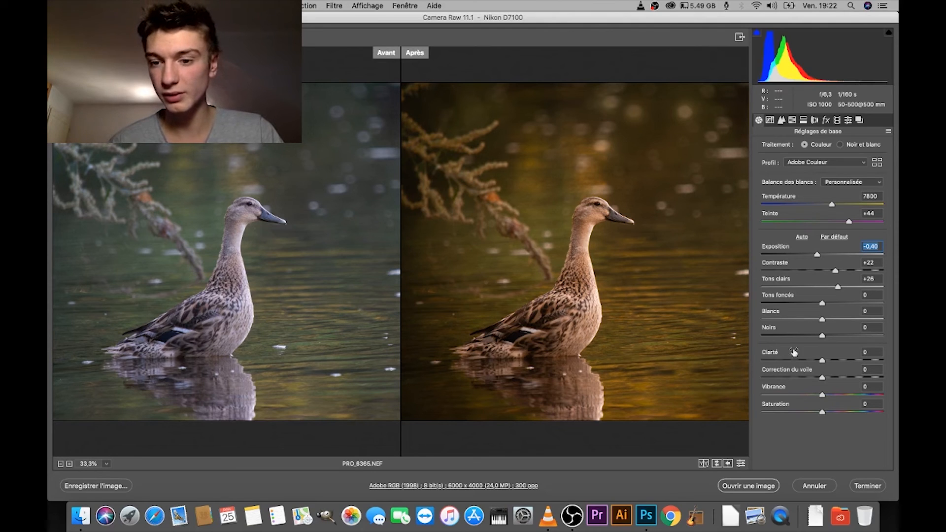
{"action": "left_click_drag", "start_coordinate": [822, 395], "coordinate": [828, 395]}
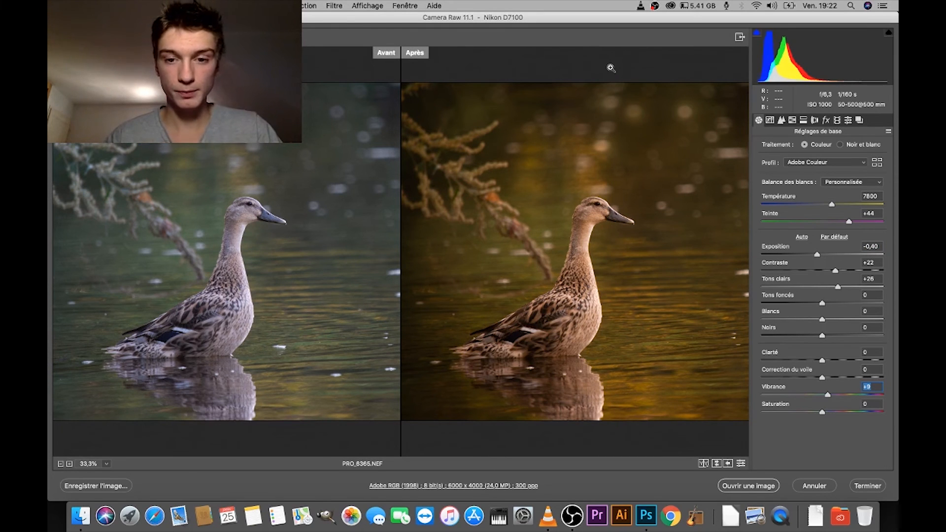
- Compare the edited duck photo with the original in the left/right split, top/bottom and top/bottom split before/after views
{"action": "left_click", "coordinate": [704, 464]}
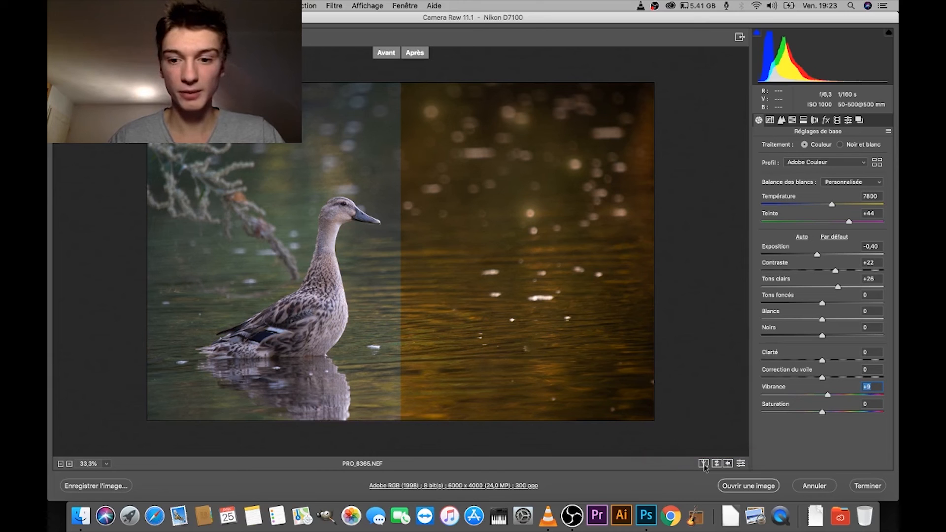
{"action": "left_click", "coordinate": [703, 463]}
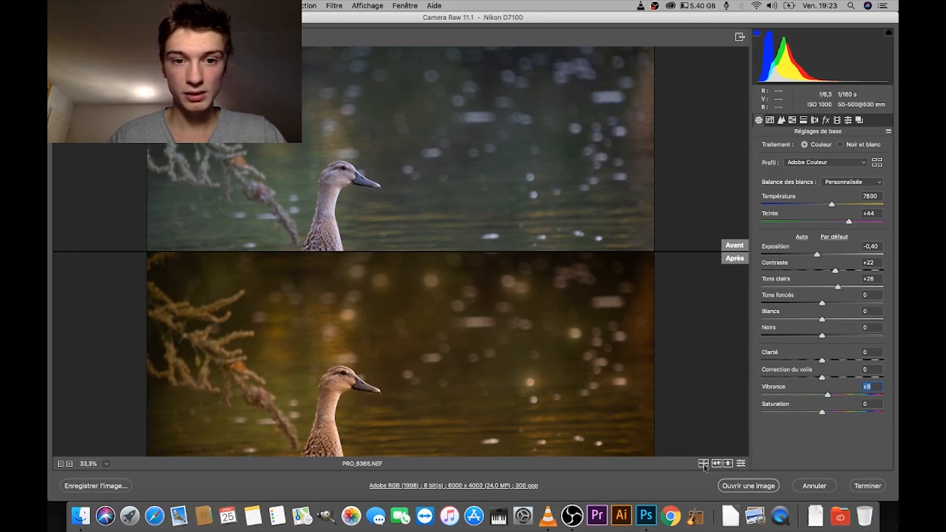
{"action": "left_click", "coordinate": [704, 464]}
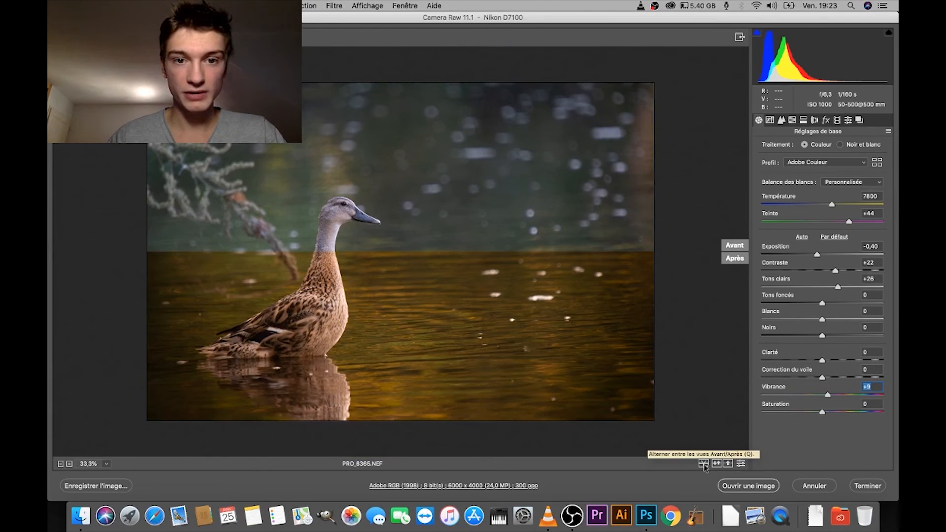